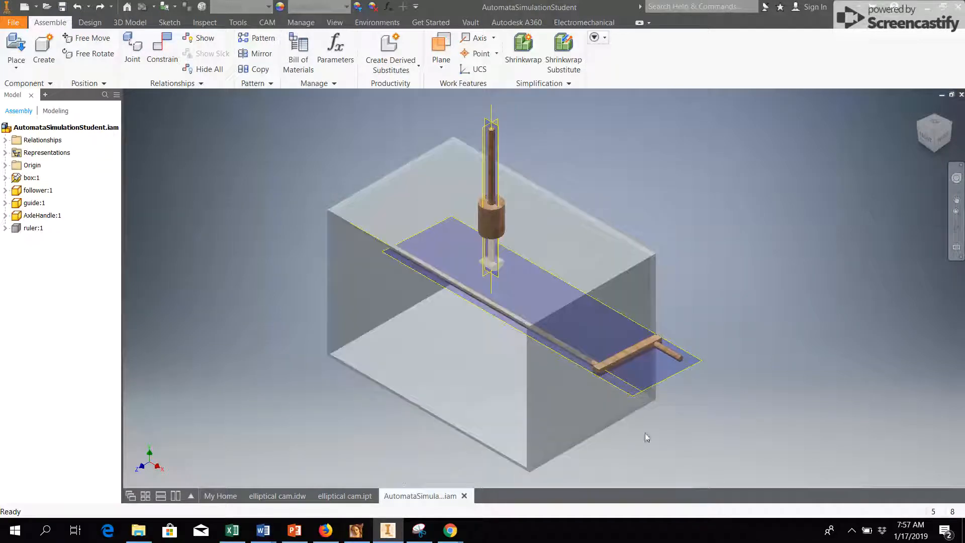
Step: Turn the axle handle, and place one instance of the elliptical cam part outside the box near its lower front corner
{"action": "left_click_drag", "start_coordinate": [673, 358], "coordinate": [656, 381]}
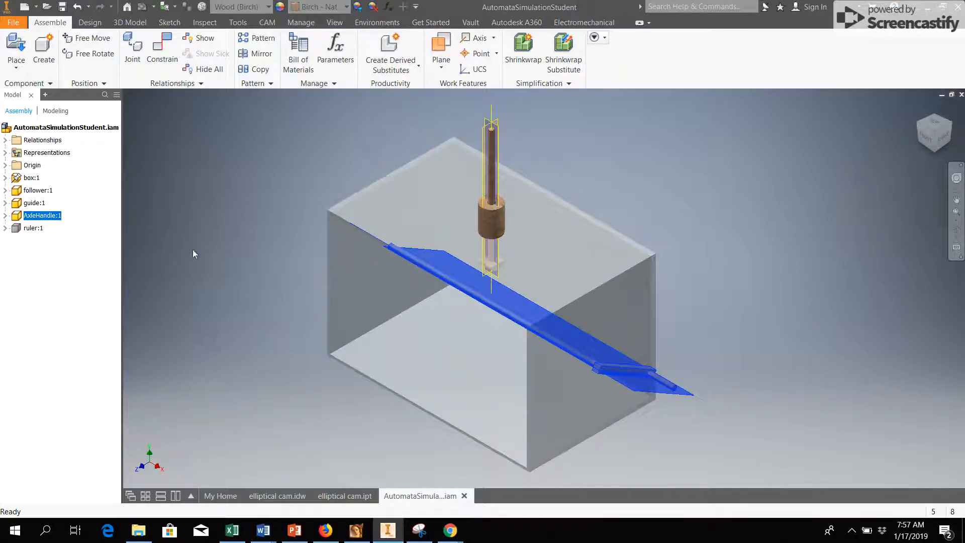
{"action": "left_click", "coordinate": [15, 44]}
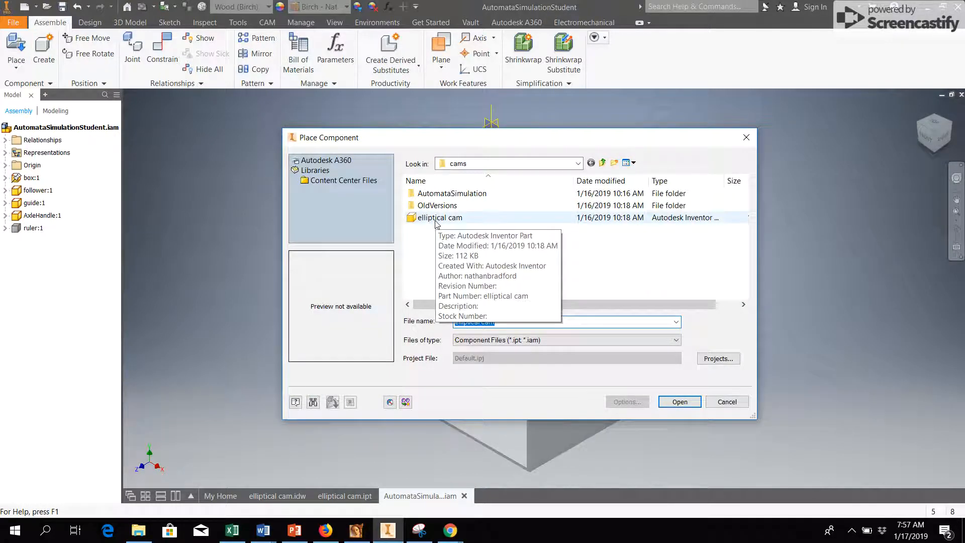
{"action": "left_click", "coordinate": [681, 402]}
{"action": "left_click", "coordinate": [286, 363]}
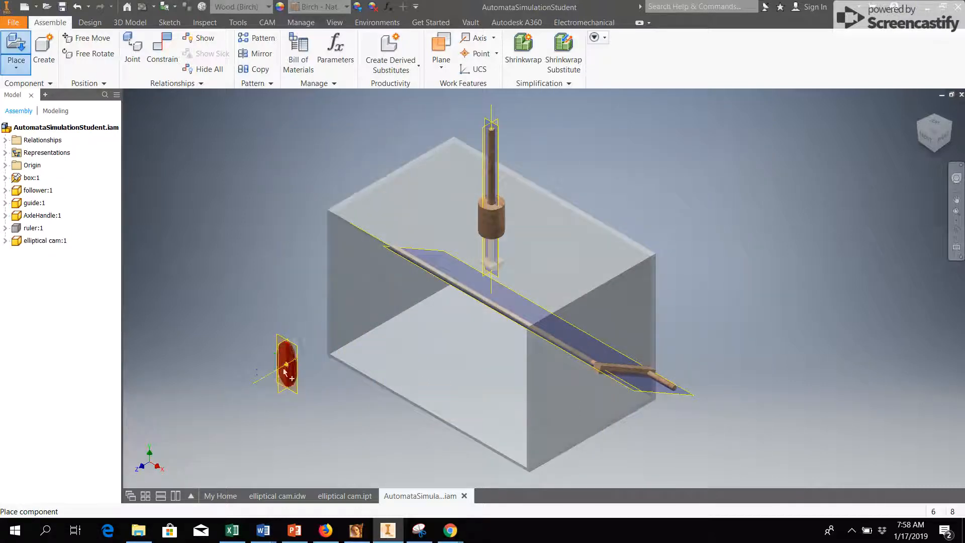
{"action": "right_click", "coordinate": [364, 413]}
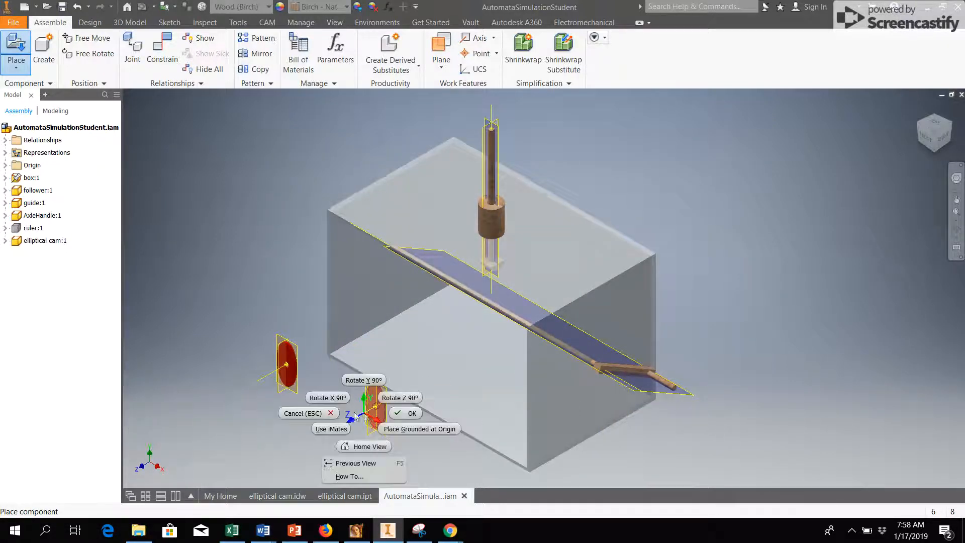
{"action": "left_click", "coordinate": [333, 410]}
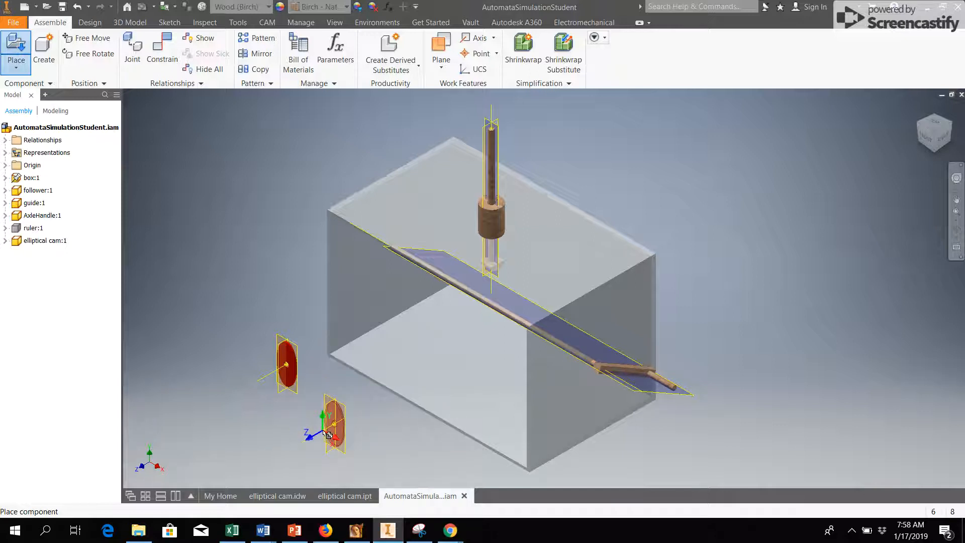
{"action": "key", "text": "Escape"}
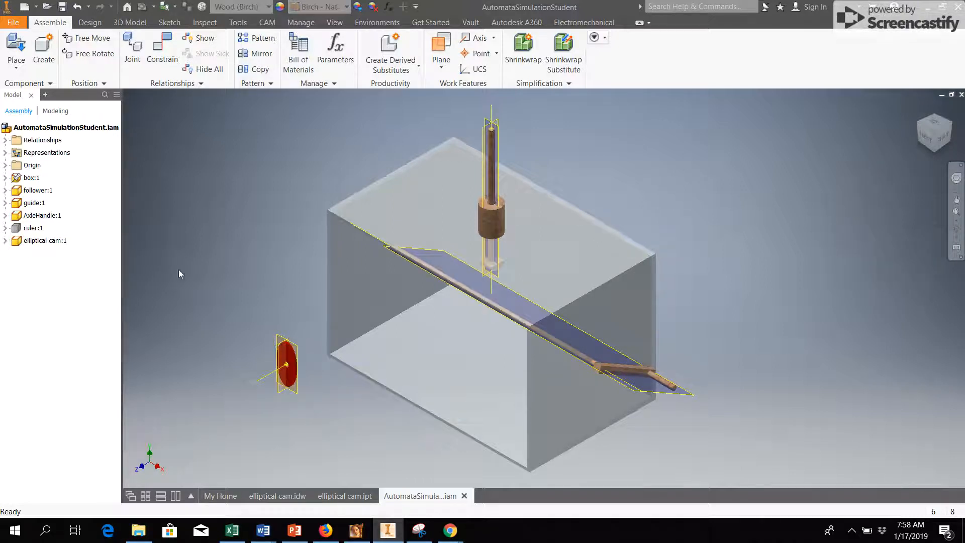
Step: Mate the elliptical cam's midplane to the follower's "Mate with Midplane of Cam" plane with a 0.000 in offset
{"action": "left_click", "coordinate": [5, 240]}
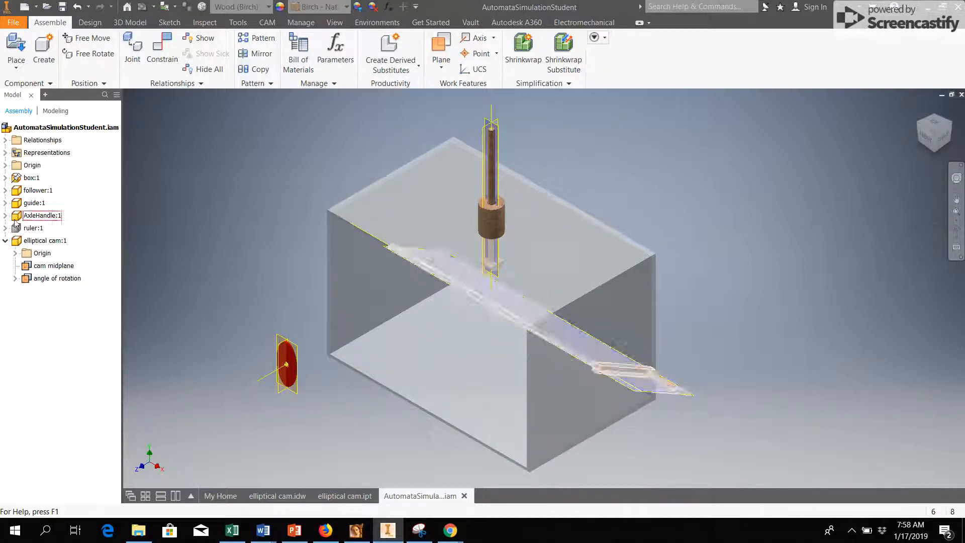
{"action": "left_click", "coordinate": [5, 190]}
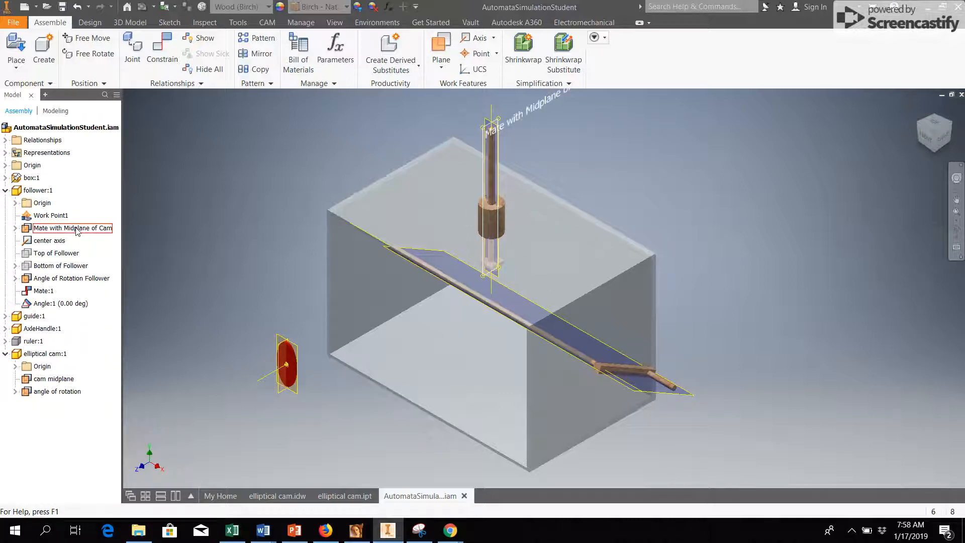
{"action": "left_click", "coordinate": [153, 55]}
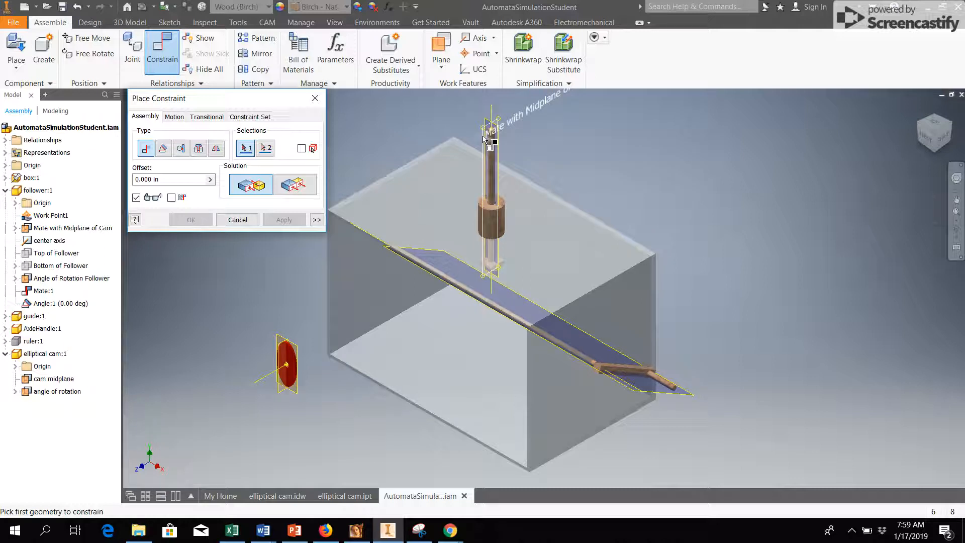
{"action": "left_click", "coordinate": [53, 382]}
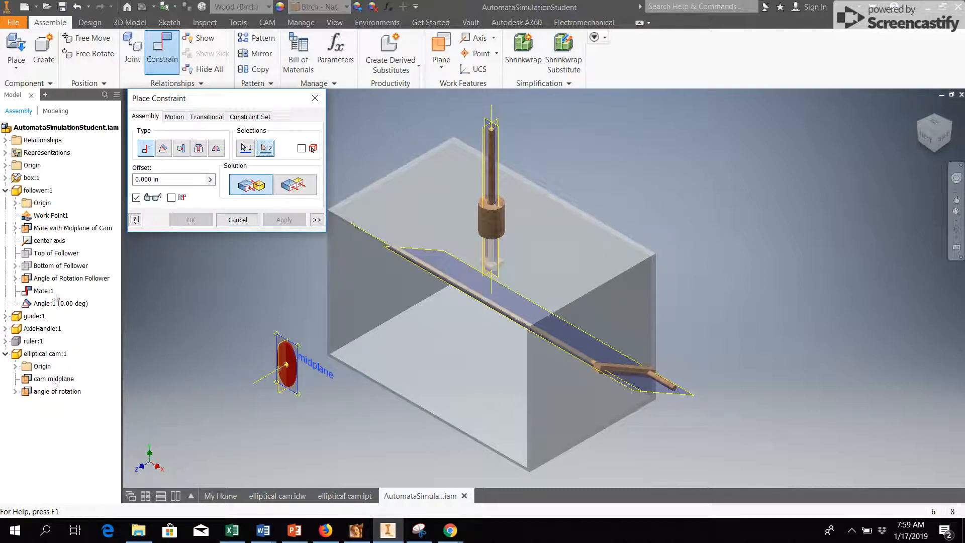
{"action": "left_click", "coordinate": [65, 229]}
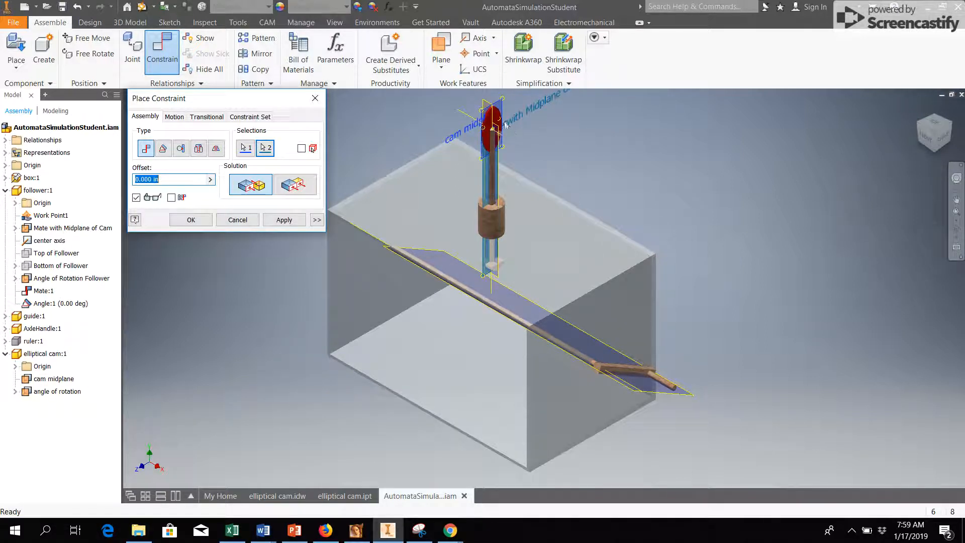
{"action": "left_click", "coordinate": [284, 220]}
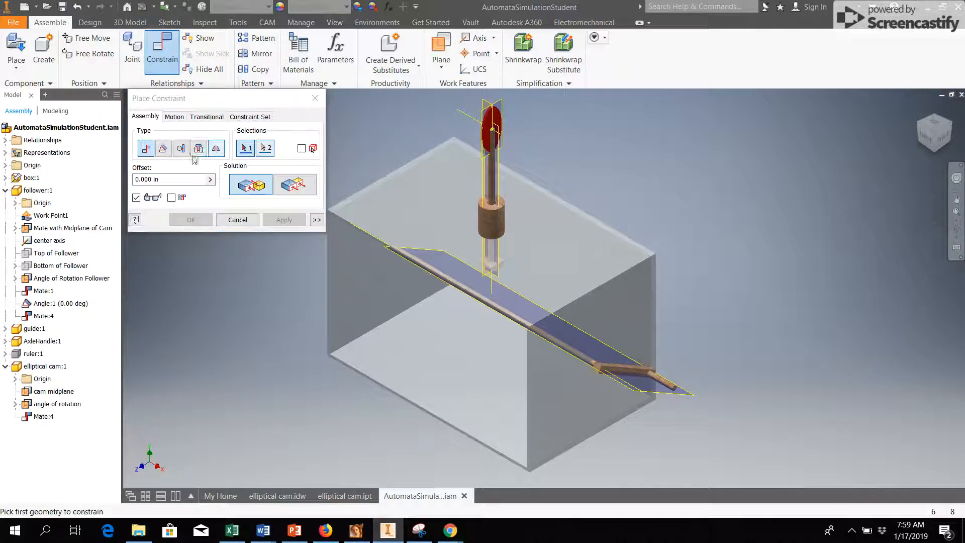
Step: Mate the cam's center axis to the axle's axis with a 0.000 in offset, and swing the handle upward
{"action": "left_click", "coordinate": [470, 120]}
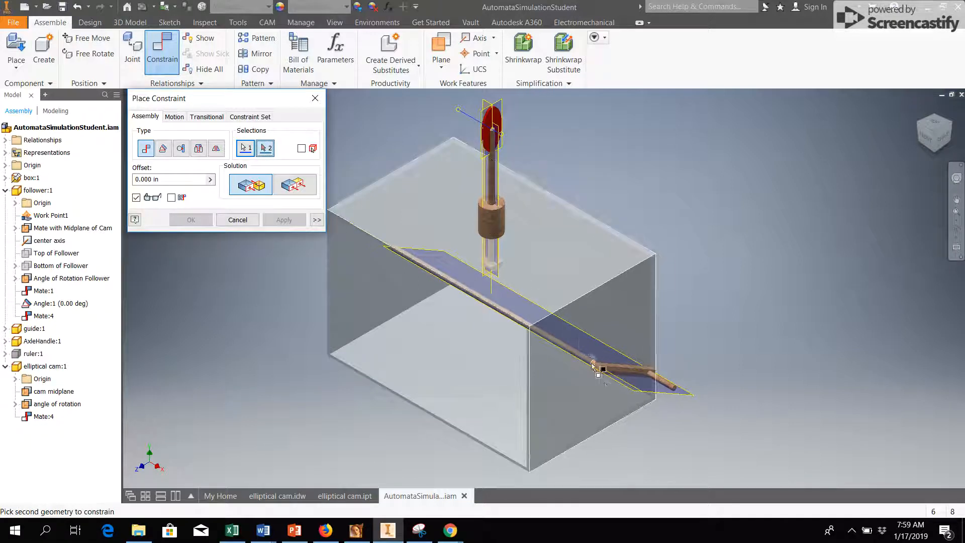
{"action": "left_click", "coordinate": [637, 390]}
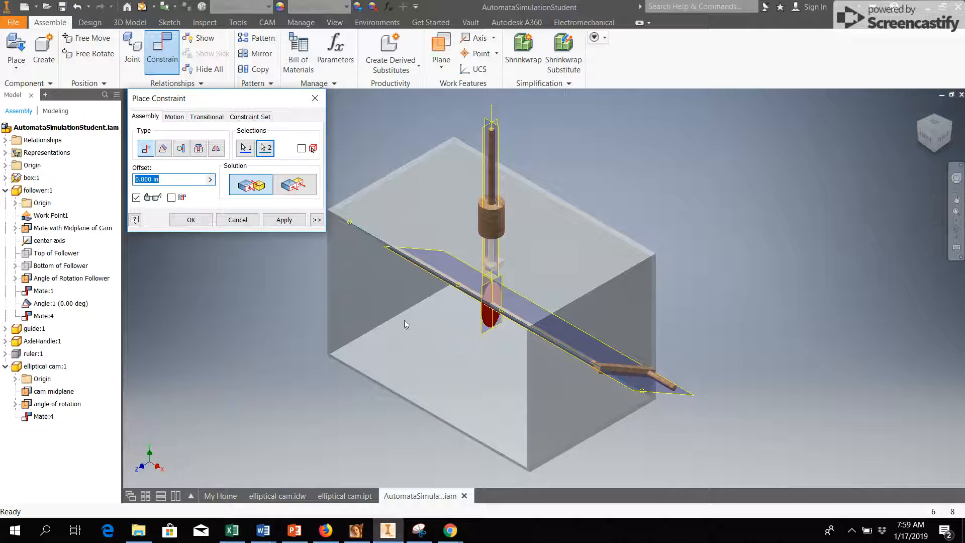
{"action": "left_click", "coordinate": [283, 219]}
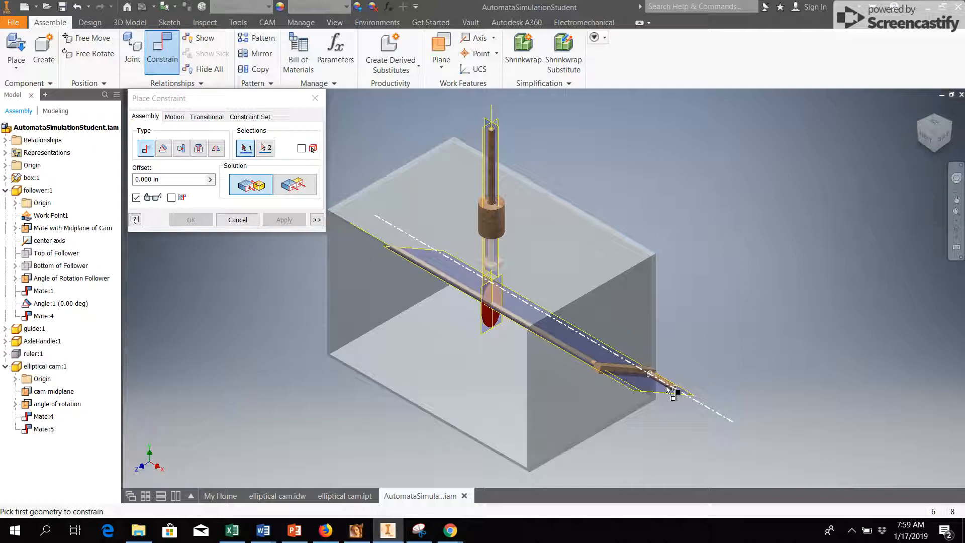
{"action": "key", "text": "Escape"}
{"action": "left_click_drag", "start_coordinate": [671, 390], "coordinate": [663, 343]}
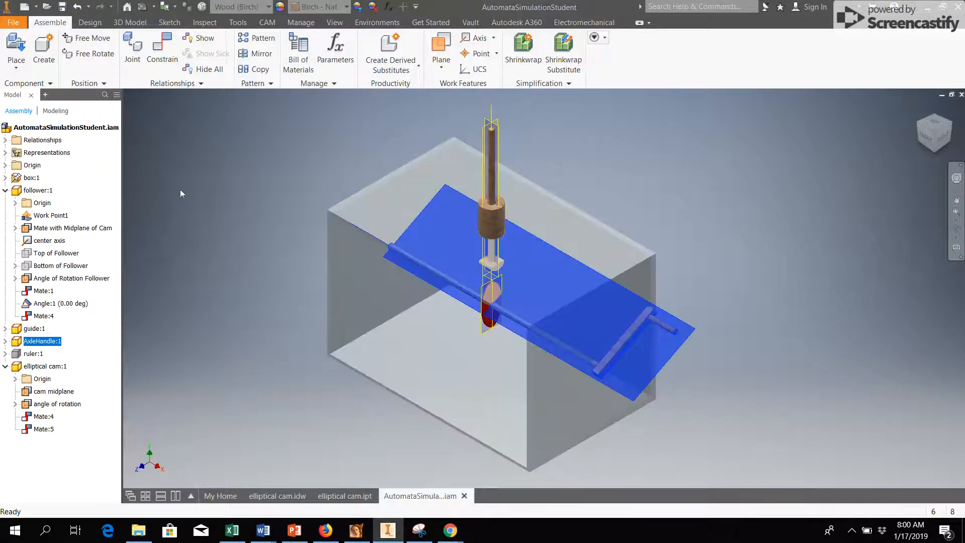
Step: Mate the cam's angle of rotation plane to the AxleHandle's handle angle of Rotation plane with a 0.000 in offset, and test-turn the handle
{"action": "left_click", "coordinate": [162, 50]}
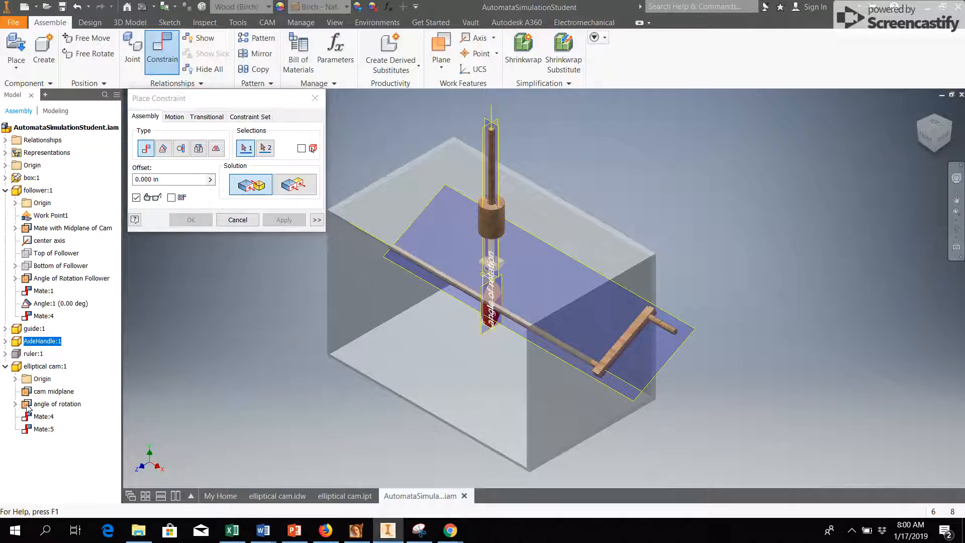
{"action": "left_click", "coordinate": [27, 407]}
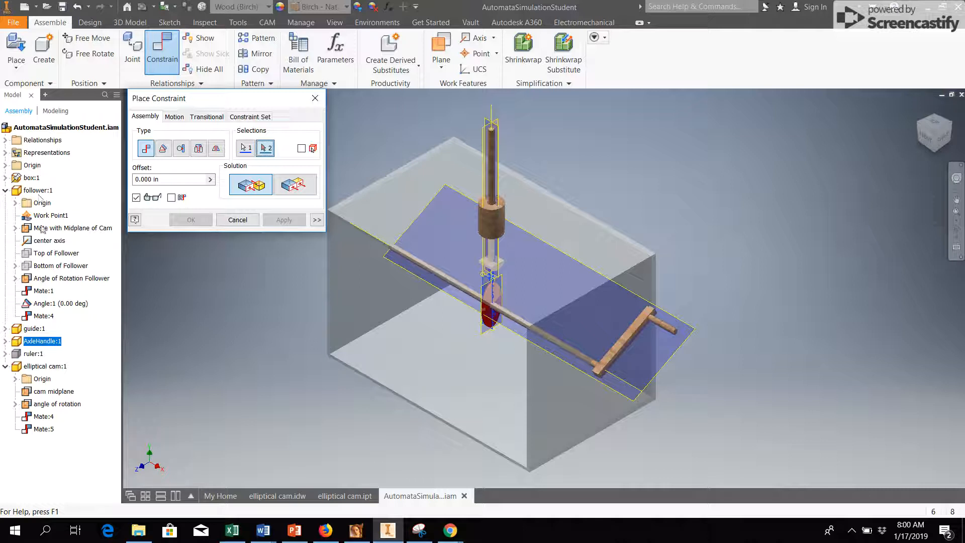
{"action": "left_click", "coordinate": [6, 342]}
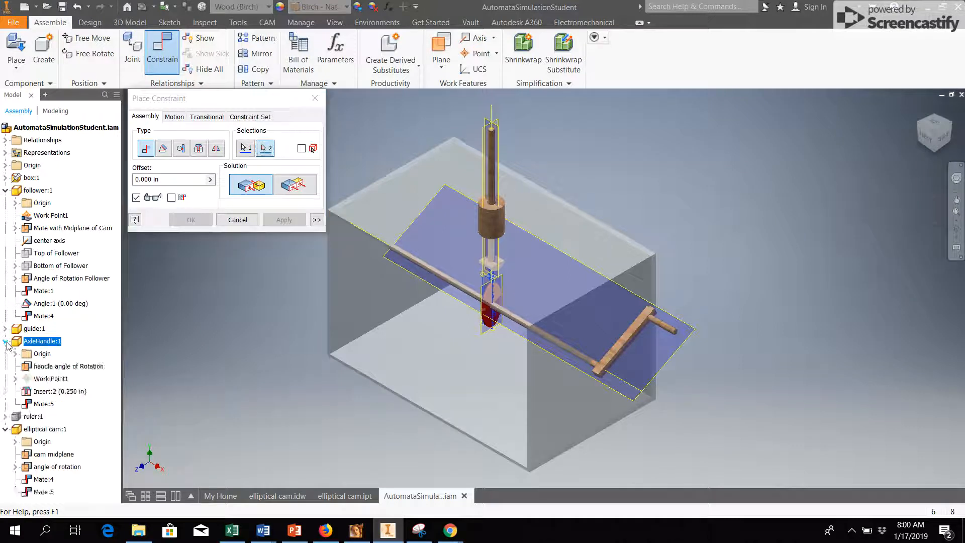
{"action": "left_click", "coordinate": [694, 331]}
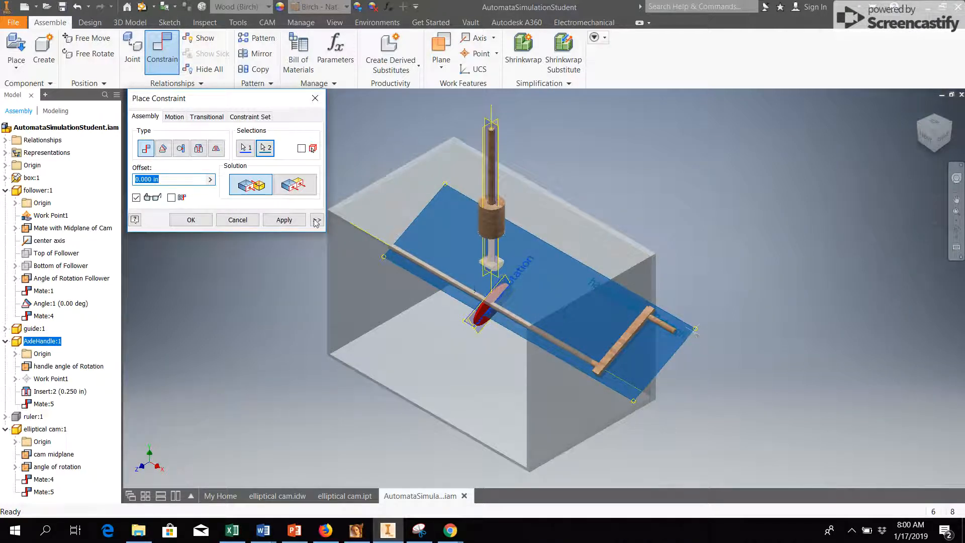
{"action": "left_click", "coordinate": [281, 220]}
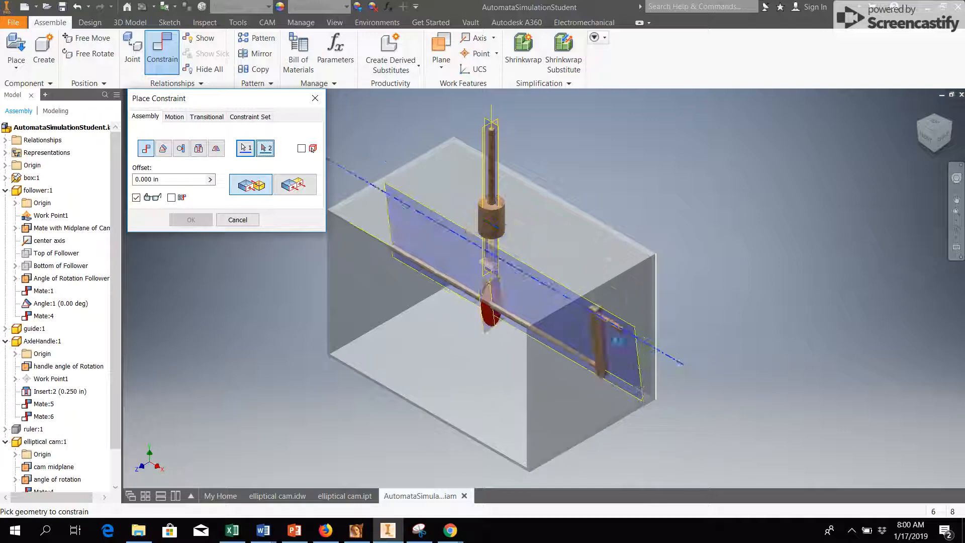
{"action": "left_click", "coordinate": [656, 333]}
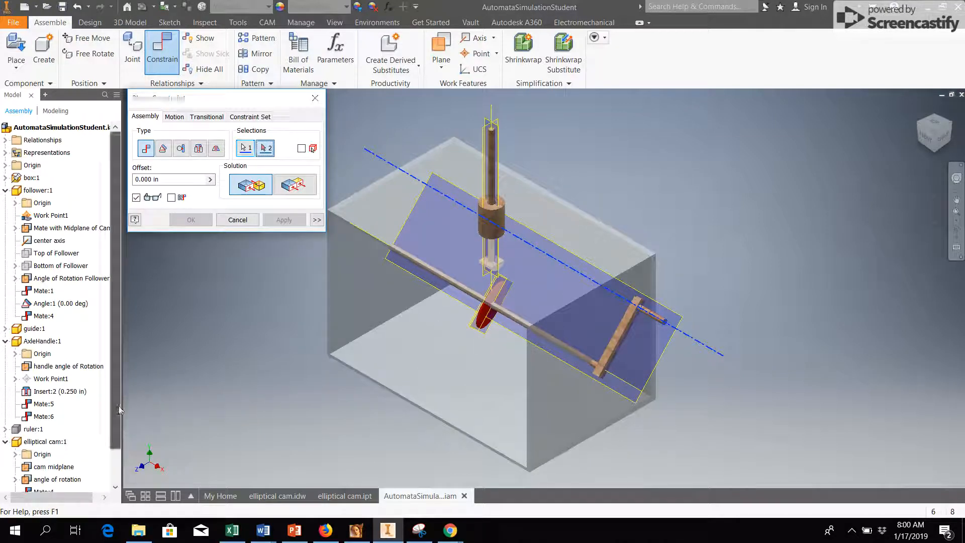
{"action": "scroll", "coordinate": [119, 409], "scroll_direction": "down", "scroll_amount": 1}
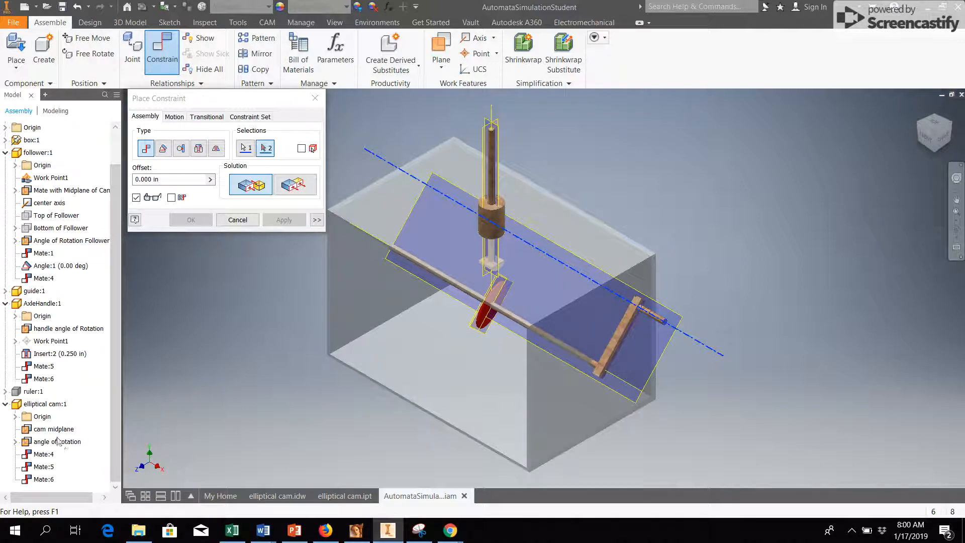
{"action": "left_click", "coordinate": [238, 221]}
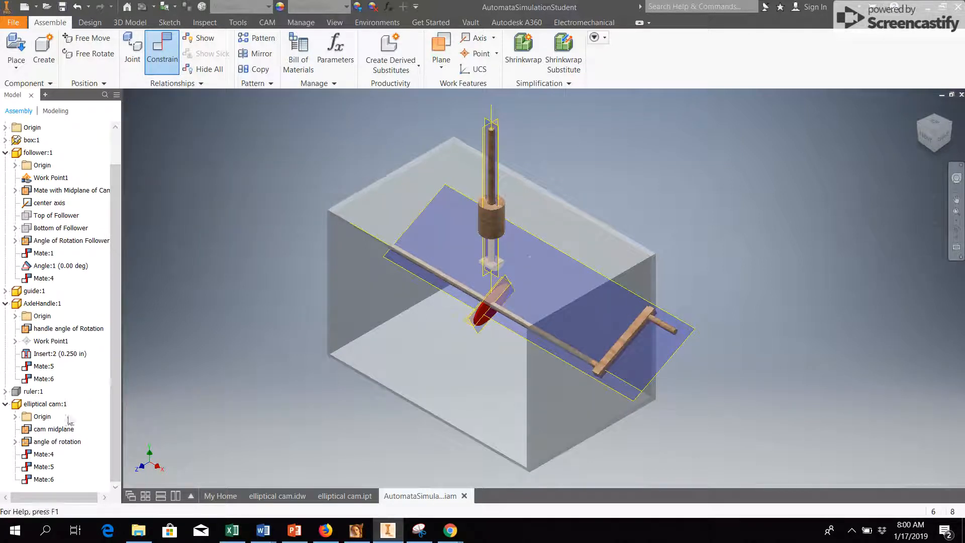
Step: Hide the cam's angle of rotation and midplane work planes and the follower's "Mate with Midplane of Cam" plane
{"action": "right_click", "coordinate": [59, 443]}
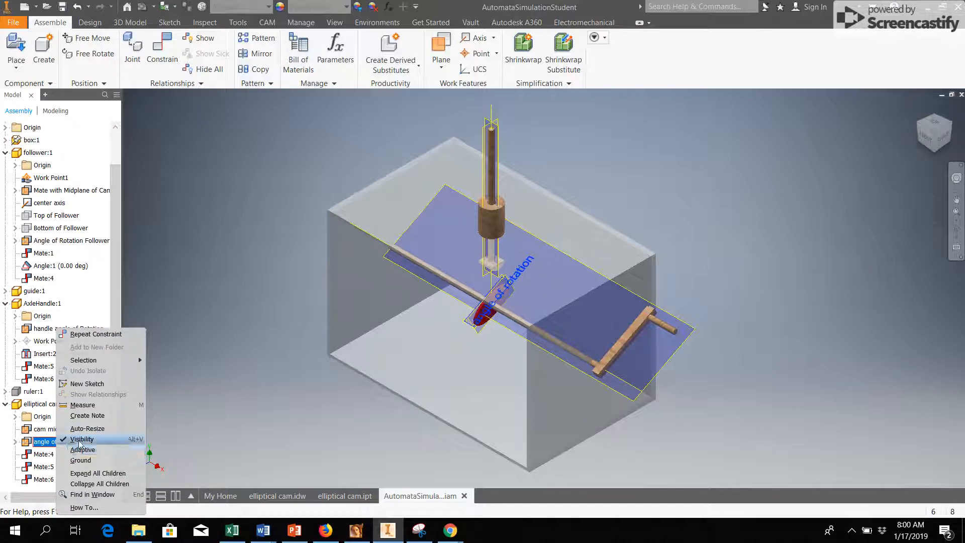
{"action": "left_click", "coordinate": [82, 439]}
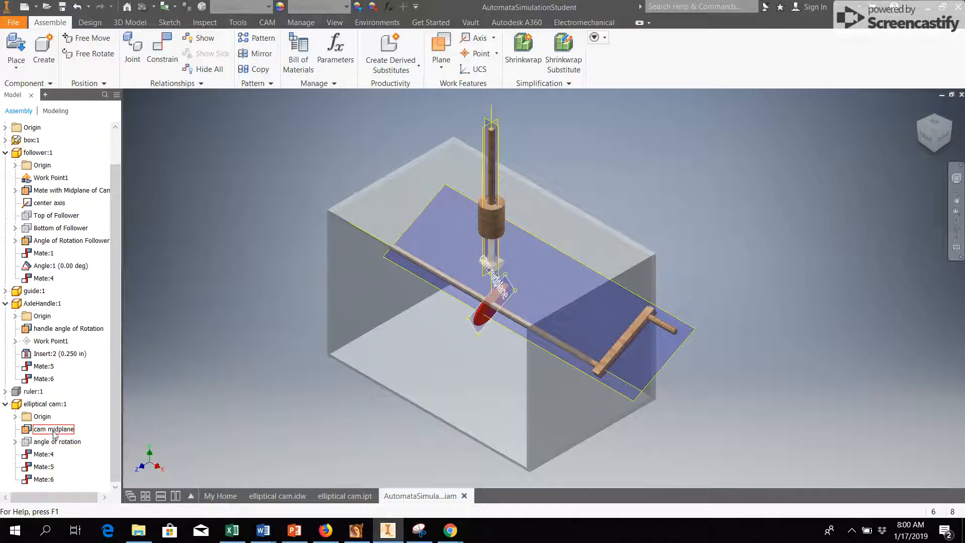
{"action": "right_click", "coordinate": [53, 432]}
{"action": "left_click", "coordinate": [88, 465]}
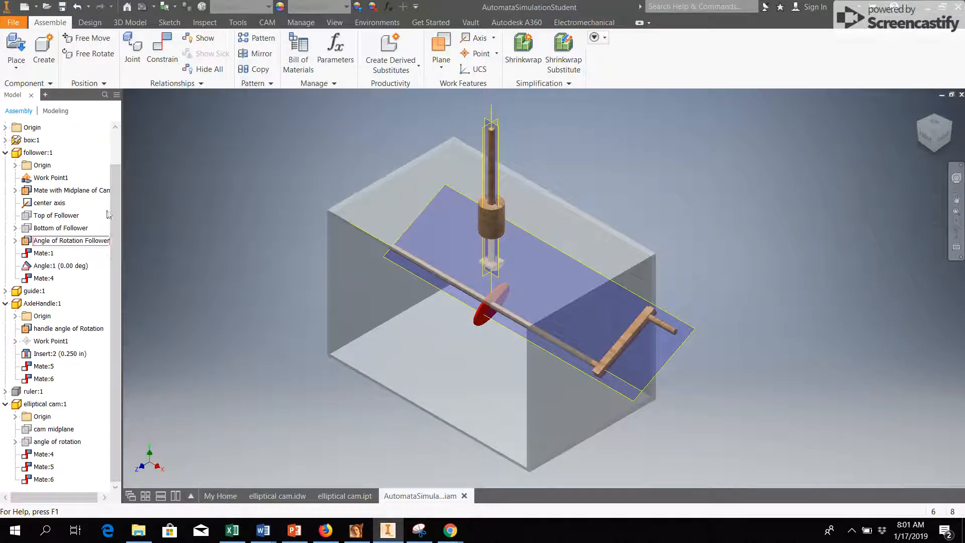
{"action": "right_click", "coordinate": [45, 193]}
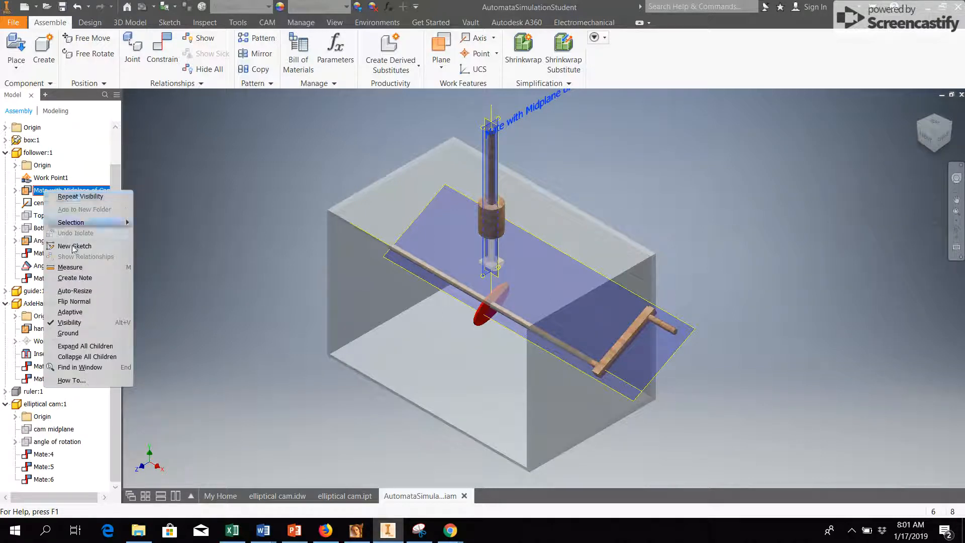
{"action": "left_click", "coordinate": [77, 324]}
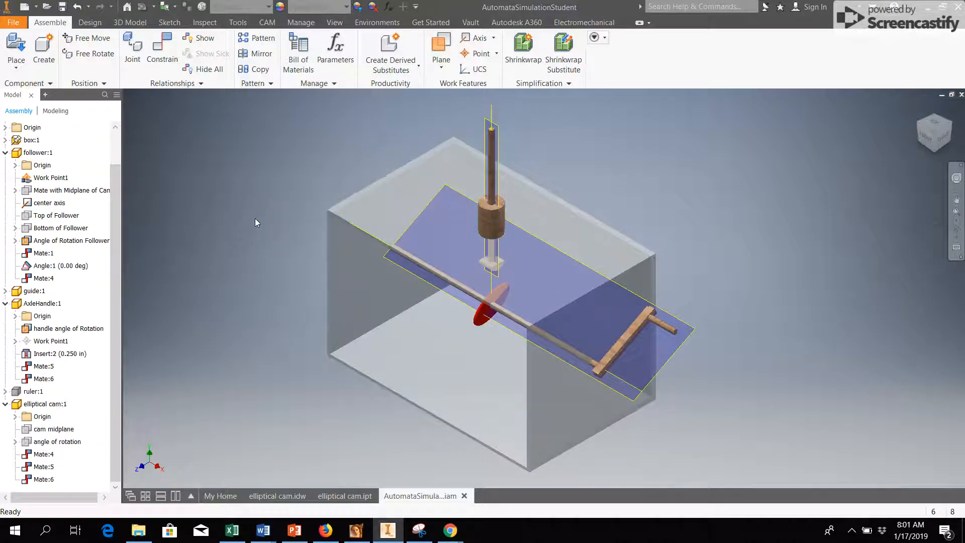
Step: Swing the handle upward and apply a transitional constraint between the follower's curved bottom face and the elliptical cam's outer rim face
{"action": "left_click_drag", "start_coordinate": [674, 333], "coordinate": [628, 321]}
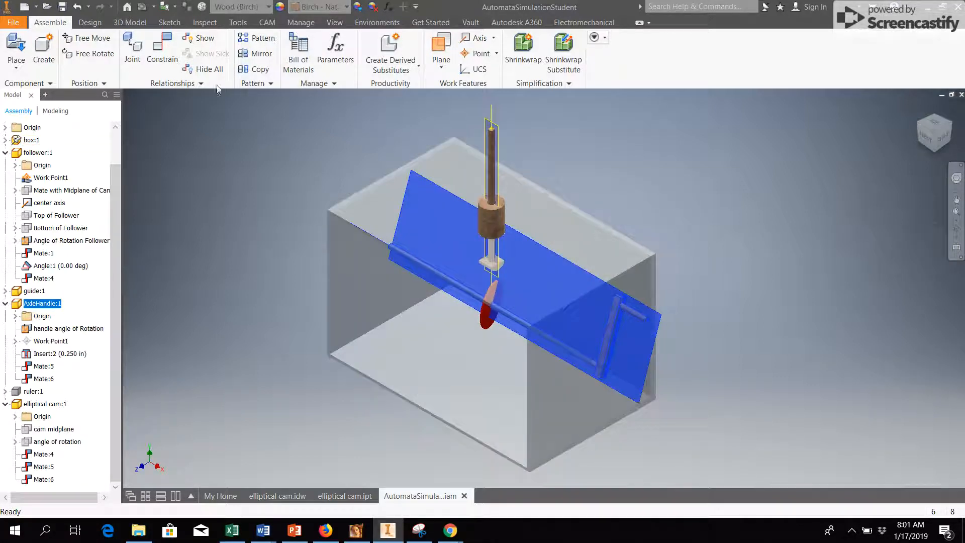
{"action": "left_click", "coordinate": [172, 49]}
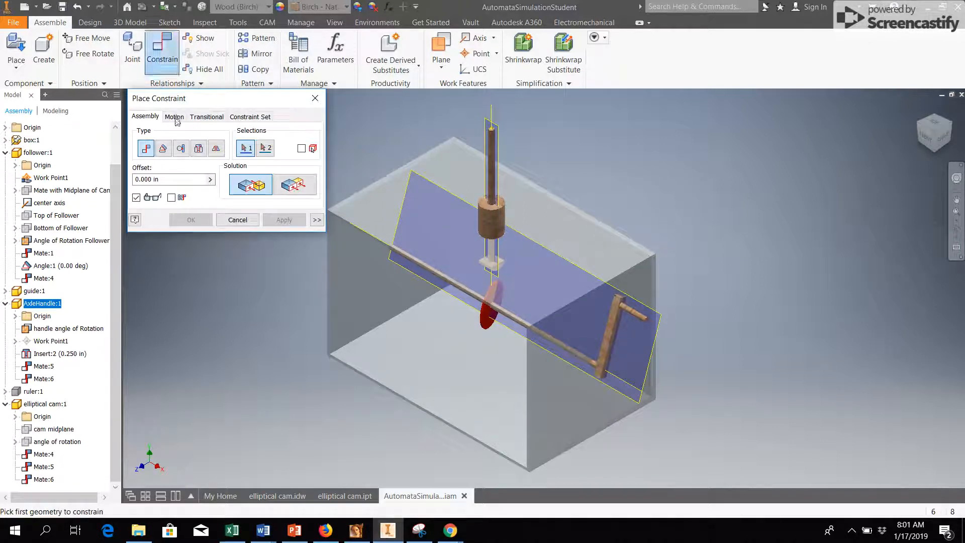
{"action": "left_click", "coordinate": [208, 117]}
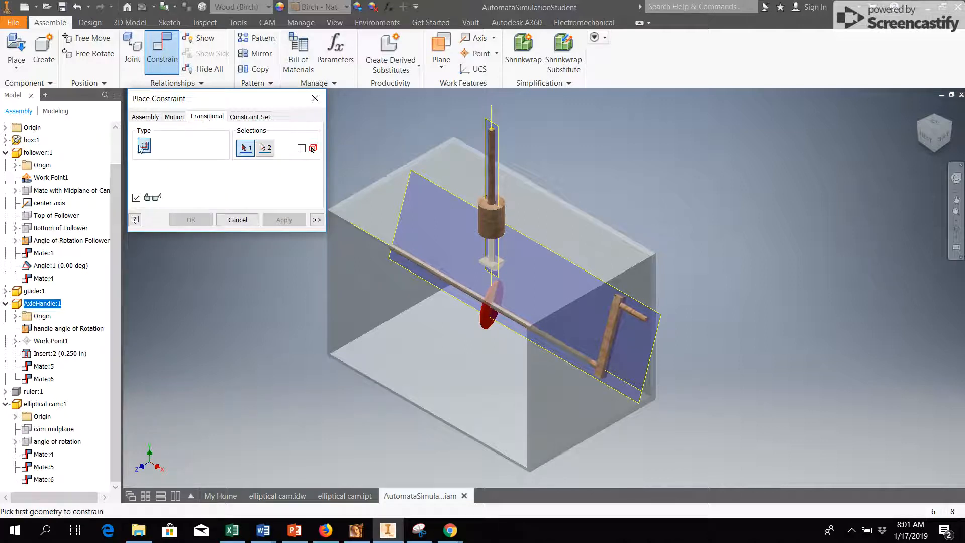
{"action": "scroll", "coordinate": [485, 259], "scroll_direction": "up", "scroll_amount": 3}
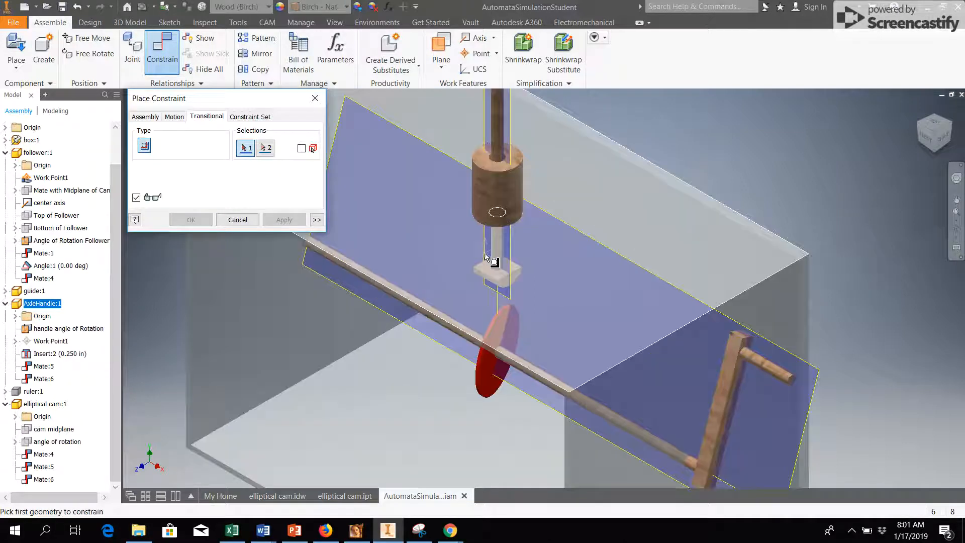
{"action": "middle_click_drag", "start_coordinate": [527, 318], "coordinate": [513, 267], "text": "shift"}
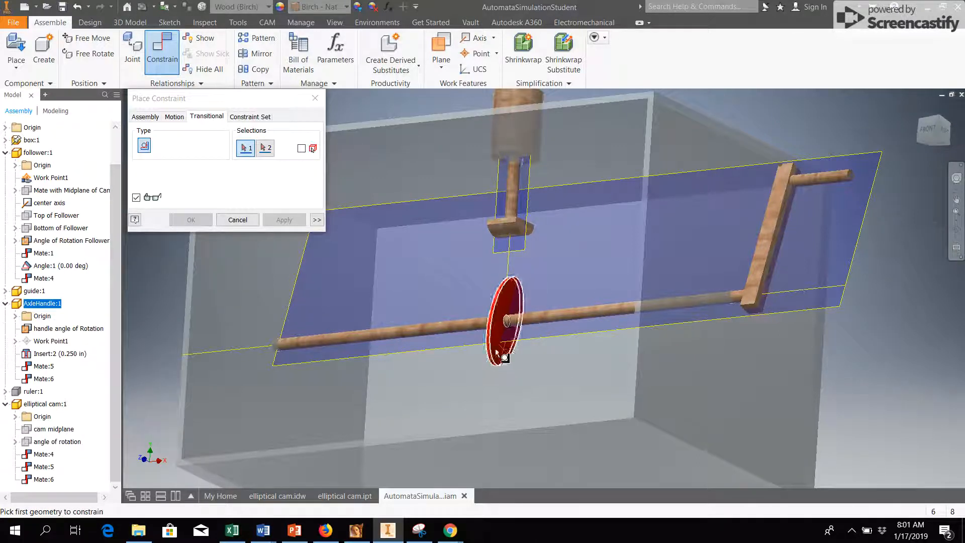
{"action": "left_click", "coordinate": [506, 239]}
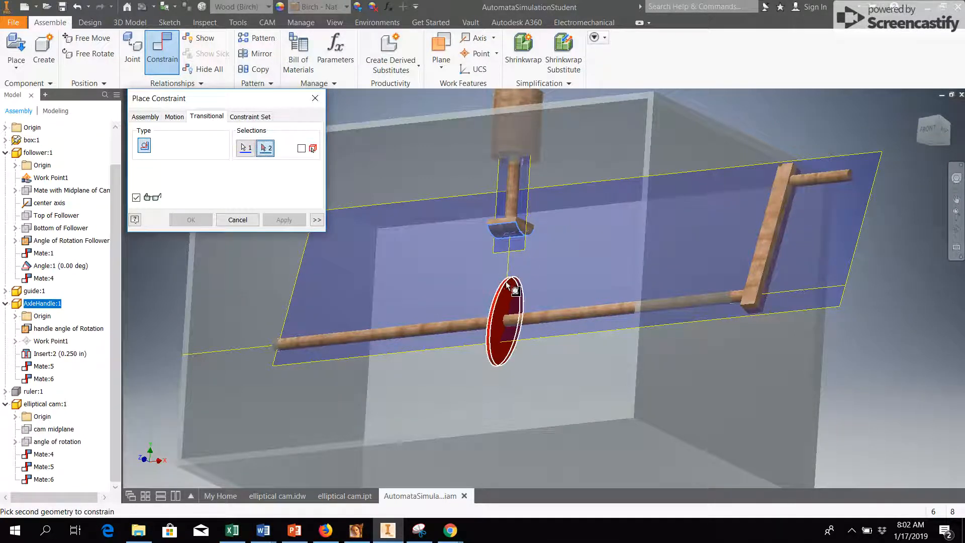
{"action": "scroll", "coordinate": [506, 282], "scroll_direction": "up", "scroll_amount": 5}
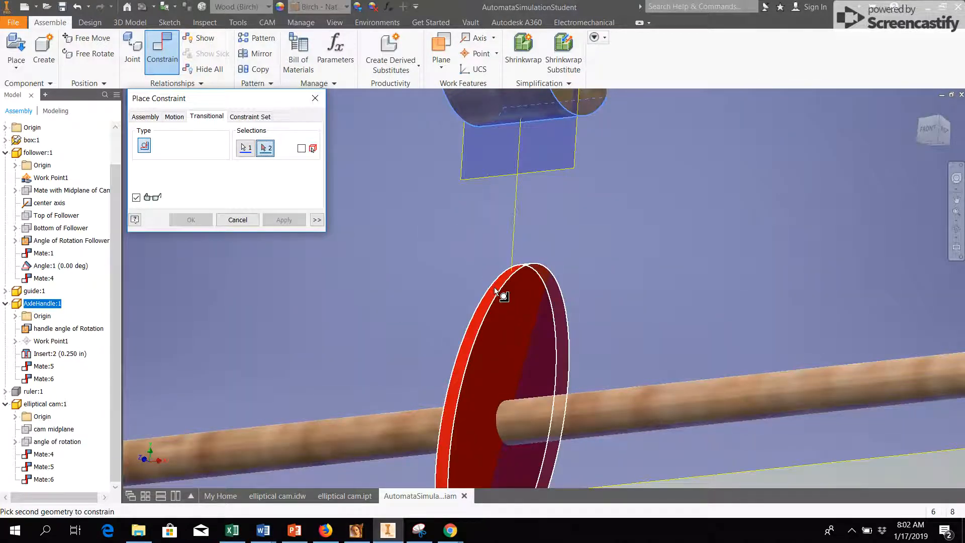
{"action": "left_click", "coordinate": [496, 289]}
{"action": "scroll", "coordinate": [454, 291], "scroll_direction": "down", "scroll_amount": 5}
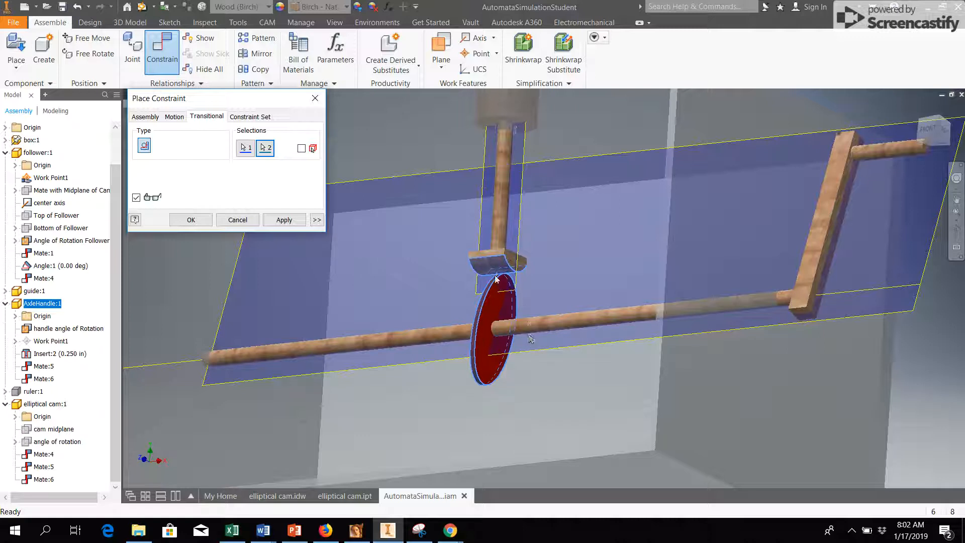
{"action": "left_click", "coordinate": [284, 220]}
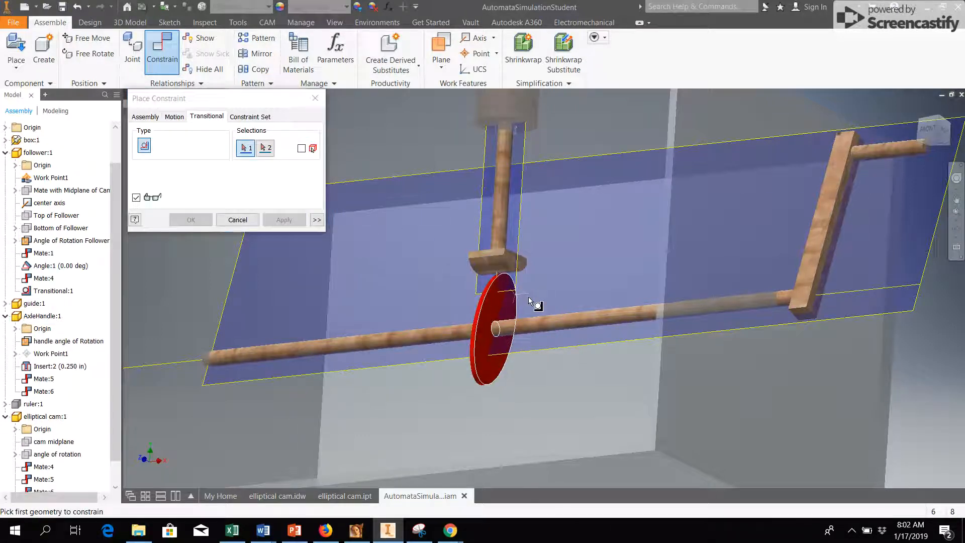
Step: Close the constraint command and test-turn the handle to check how the cam drives the follower
{"action": "scroll", "coordinate": [529, 297], "scroll_direction": "down", "scroll_amount": 5}
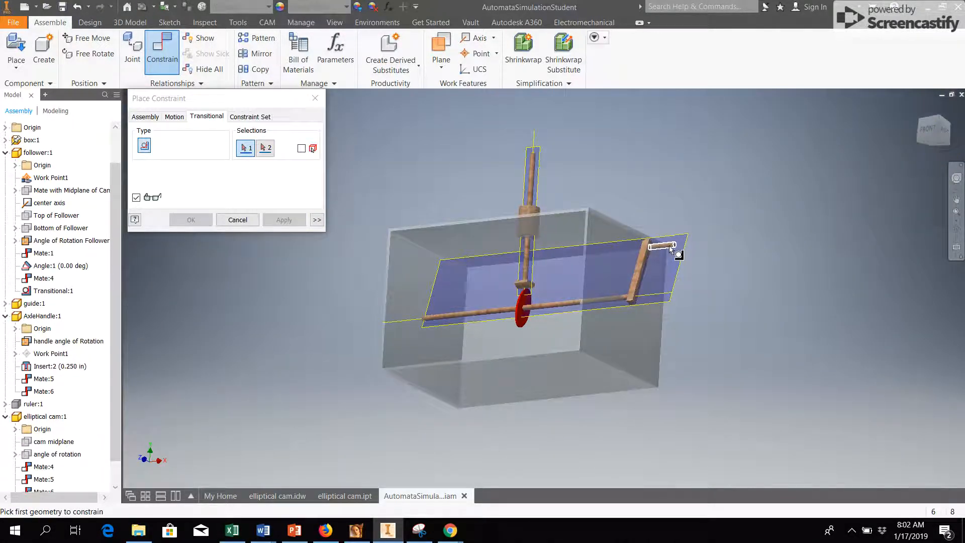
{"action": "key", "text": "Escape"}
{"action": "left_click_drag", "start_coordinate": [669, 245], "coordinate": [656, 271]}
{"action": "middle_click_drag", "start_coordinate": [710, 312], "coordinate": [673, 335], "text": "shift"}
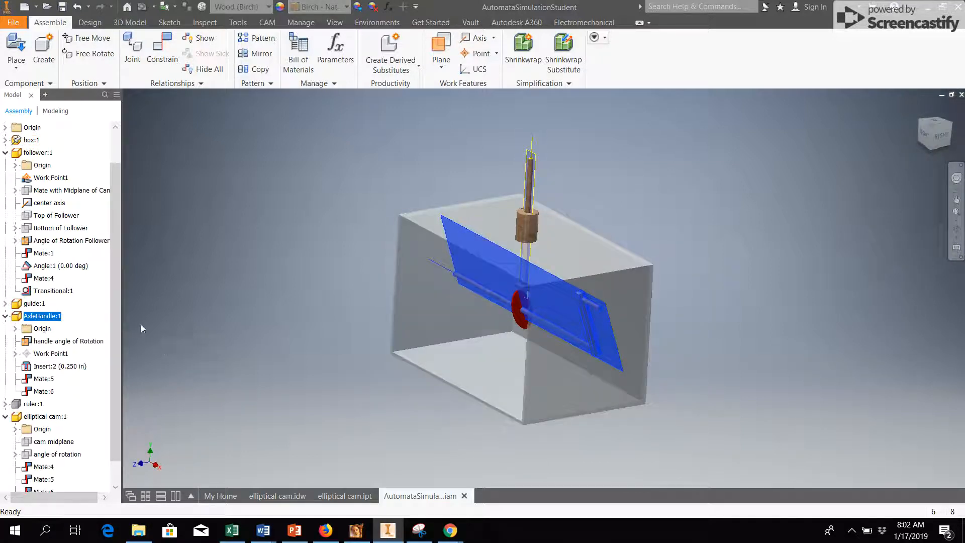
Step: Make the ruler component visible in the assembly
{"action": "scroll", "coordinate": [110, 402], "scroll_direction": "down", "scroll_amount": 1}
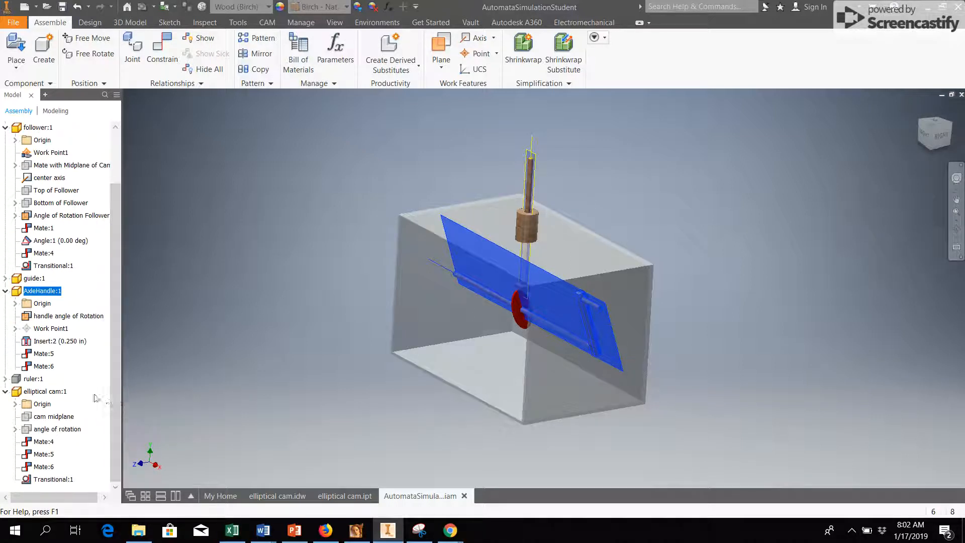
{"action": "right_click", "coordinate": [28, 383]}
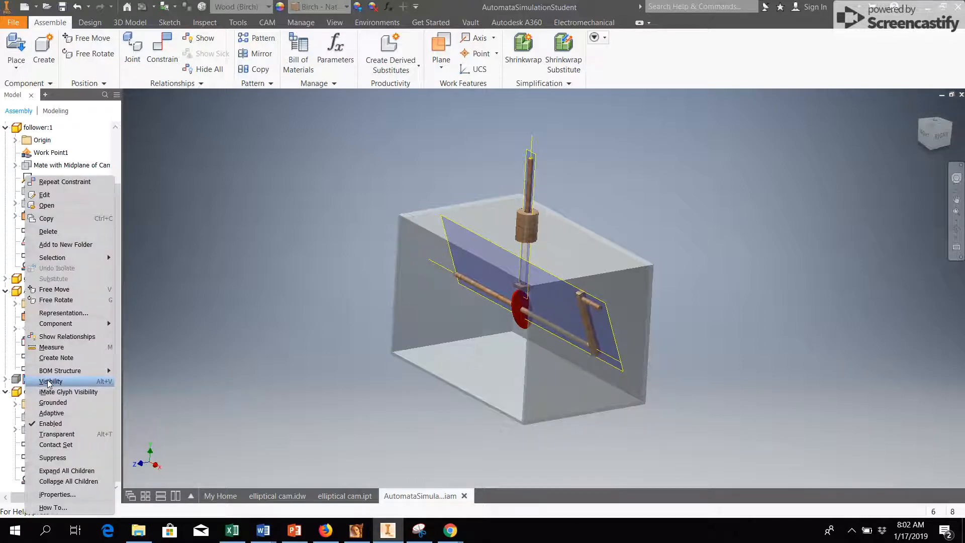
{"action": "left_click", "coordinate": [49, 382]}
Step: Turn the handle and examine the follower's rise and fall against the ruler
{"action": "middle_click_drag", "start_coordinate": [530, 388], "coordinate": [477, 384], "text": "shift"}
{"action": "middle_click_drag", "start_coordinate": [510, 300], "coordinate": [562, 348], "text": "shift"}
{"action": "left_click_drag", "start_coordinate": [528, 370], "coordinate": [558, 387]}
{"action": "left_click", "coordinate": [551, 364]}
{"action": "middle_click_drag", "start_coordinate": [443, 372], "coordinate": [467, 341], "text": "shift"}
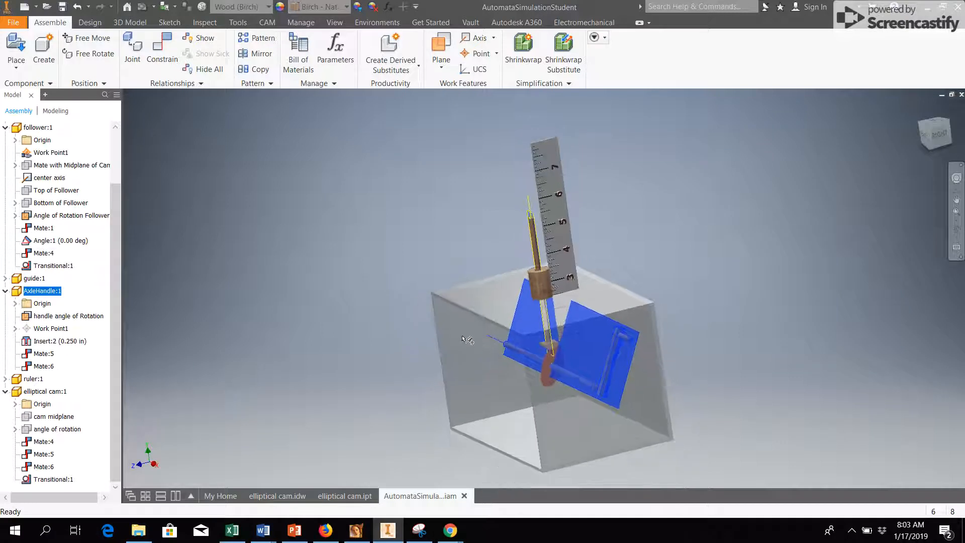
Step: Apply a 0.00 deg directed angle constraint between the handle angle of Rotation plane and the follower's Angle of Rotation Follower plane
{"action": "scroll", "coordinate": [466, 340], "scroll_direction": "down", "scroll_amount": 3}
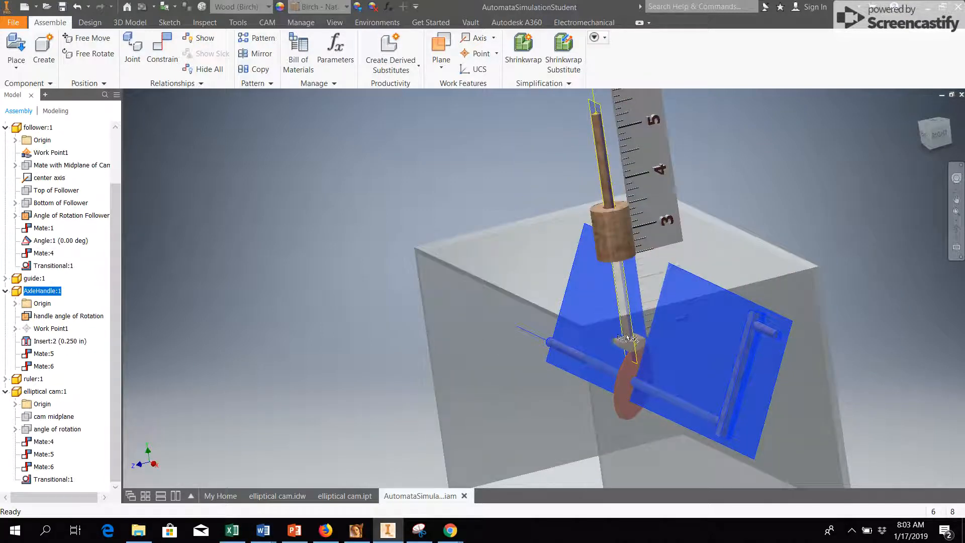
{"action": "left_click", "coordinate": [164, 48]}
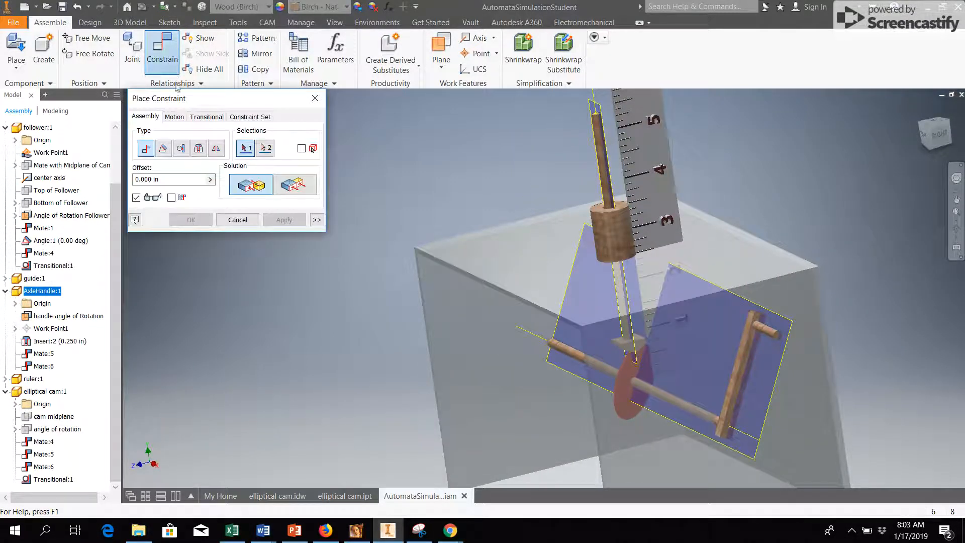
{"action": "left_click", "coordinate": [164, 149]}
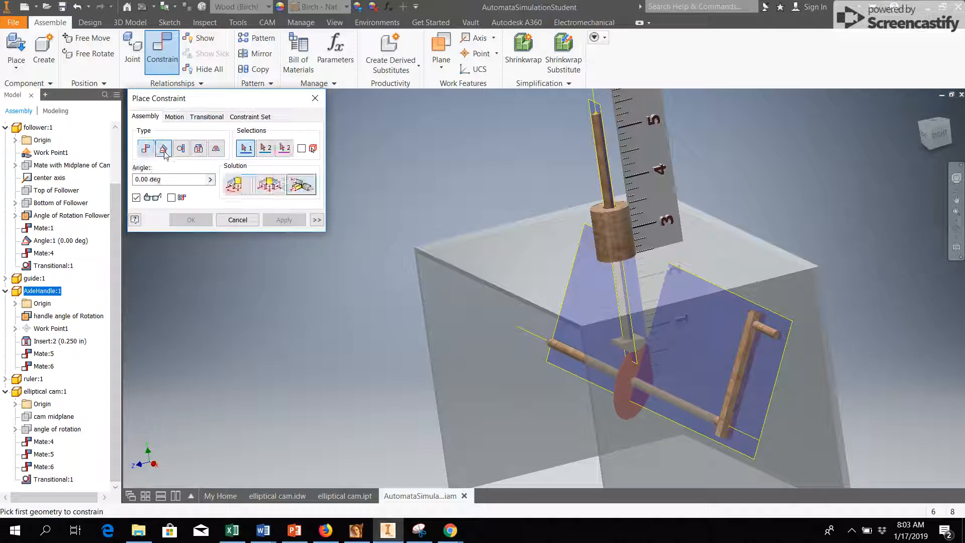
{"action": "left_click", "coordinate": [238, 186]}
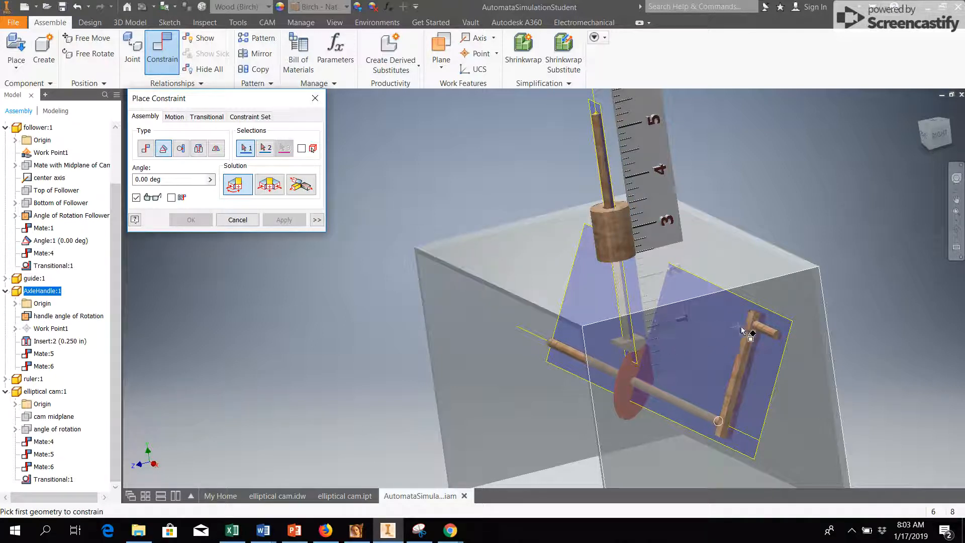
{"action": "left_click", "coordinate": [784, 374]}
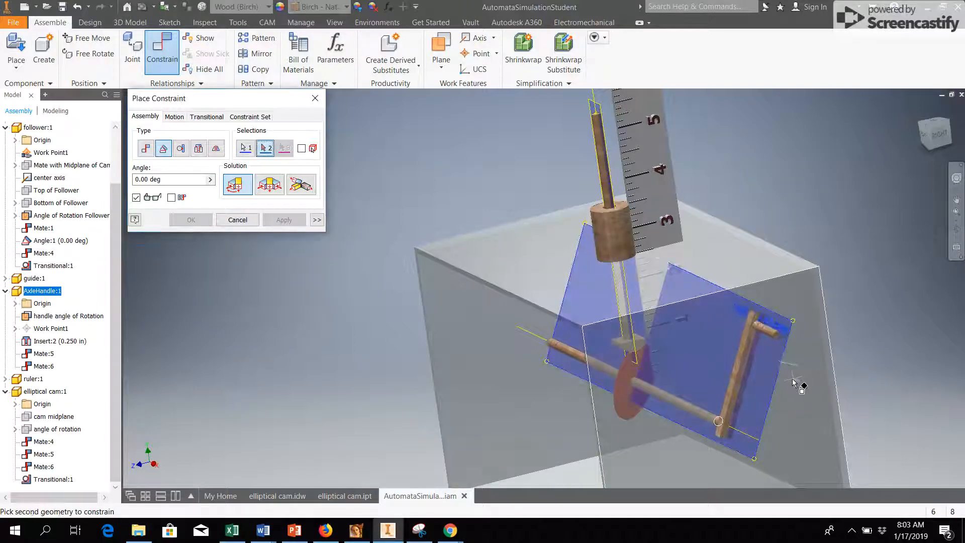
{"action": "left_click", "coordinate": [633, 329]}
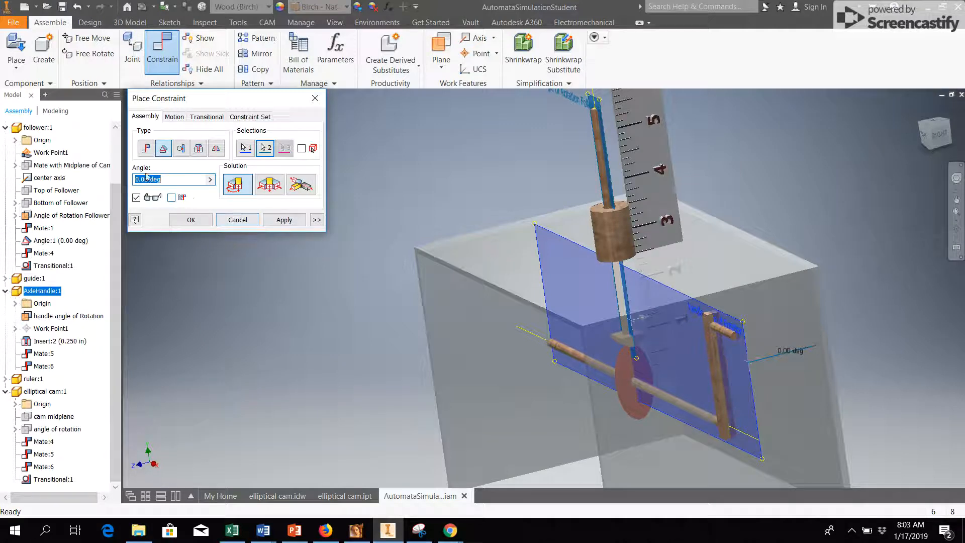
{"action": "left_click", "coordinate": [285, 224]}
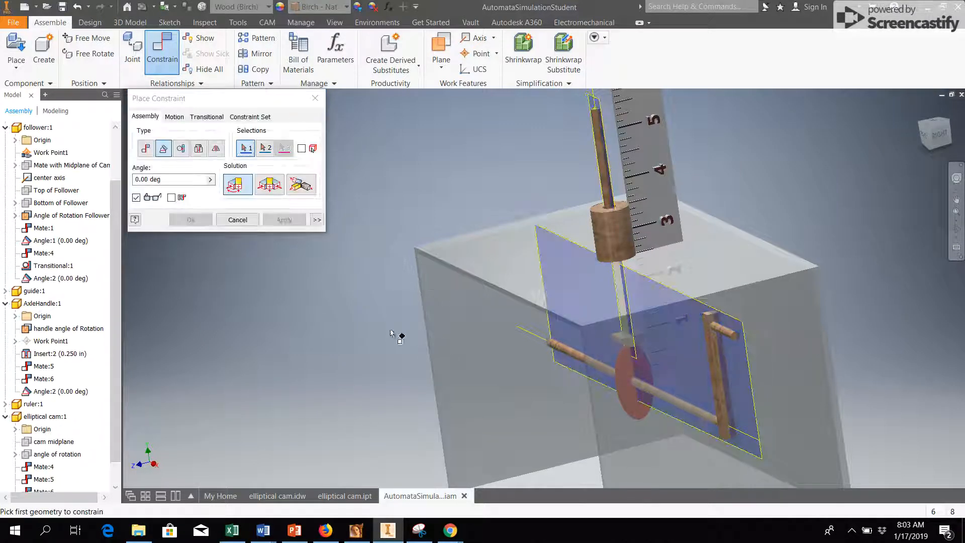
{"action": "middle_click_drag", "start_coordinate": [406, 339], "coordinate": [363, 305], "text": "shift"}
{"action": "middle_click_drag", "start_coordinate": [409, 251], "coordinate": [346, 374]}
{"action": "scroll", "coordinate": [446, 264], "scroll_direction": "up", "scroll_amount": 4}
{"action": "mouse_move", "coordinate": [550, 258]}
{"action": "middle_mouse_down", "text": "shift"}
{"action": "mouse_move", "coordinate": [523, 256]}
{"action": "mouse_move", "coordinate": [548, 259]}
{"action": "middle_mouse_up", "text": "shift"}
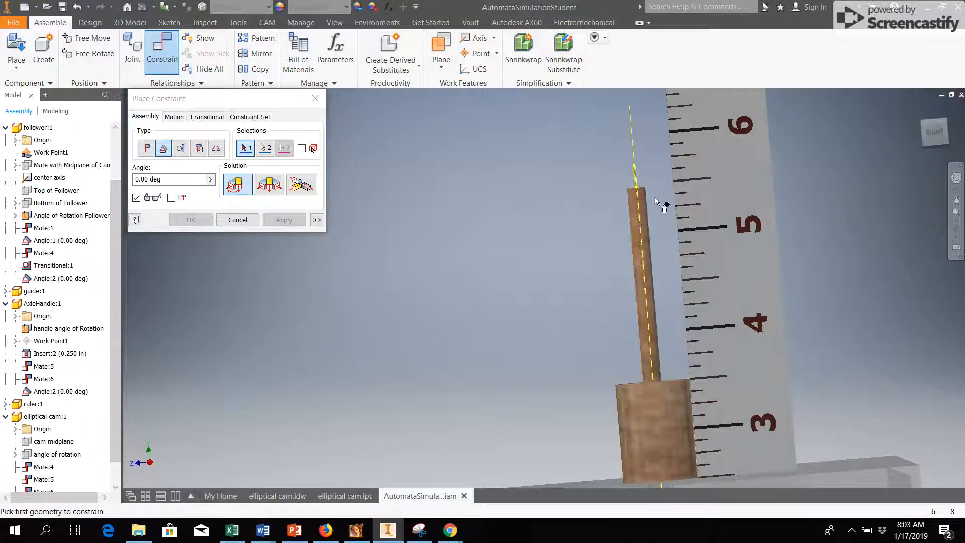
{"action": "left_click", "coordinate": [238, 220]}
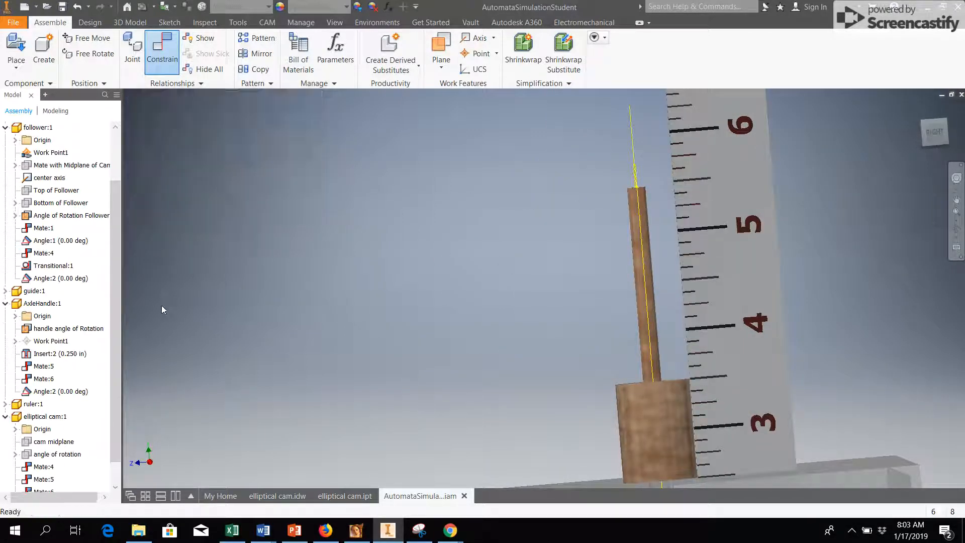
Step: Set the AxleHandle's angle constraint with the follower first to 45 deg, and after that to 90 deg
{"action": "scroll", "coordinate": [120, 375], "scroll_direction": "down", "scroll_amount": 1}
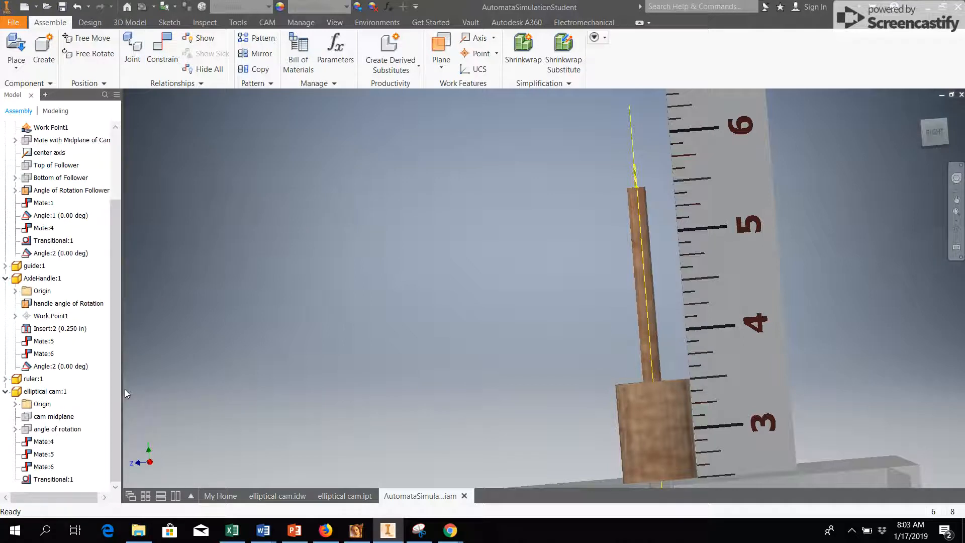
{"action": "double_click", "coordinate": [75, 367]}
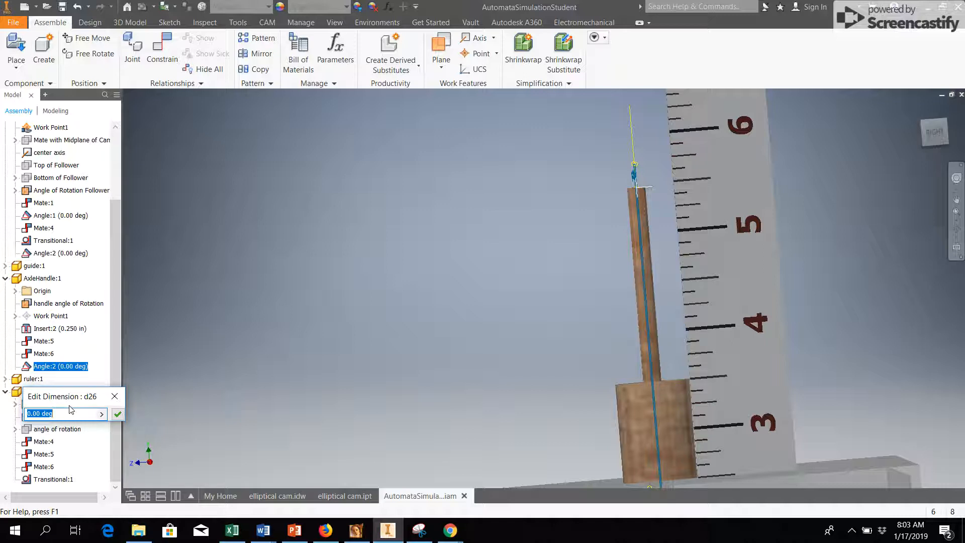
{"action": "key", "text": "Return"}
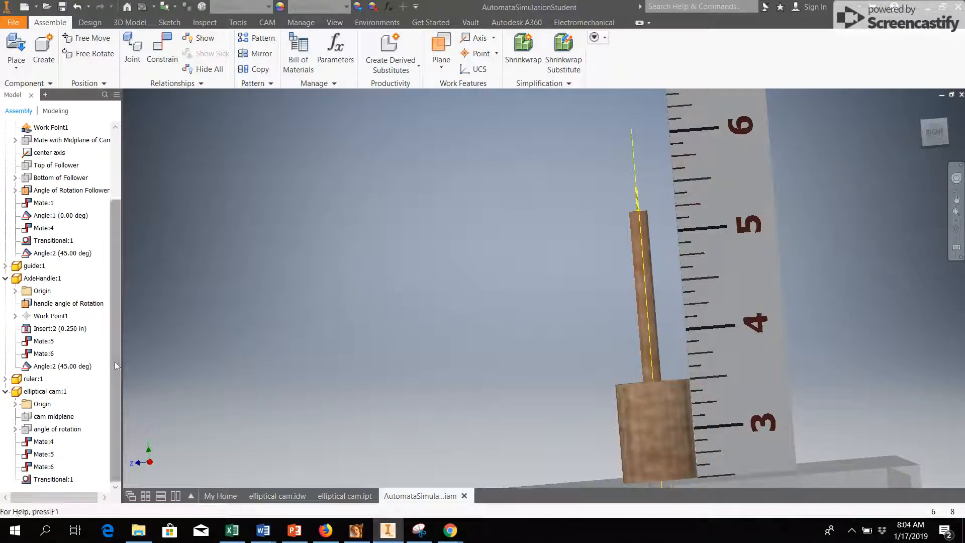
{"action": "double_click", "coordinate": [63, 366]}
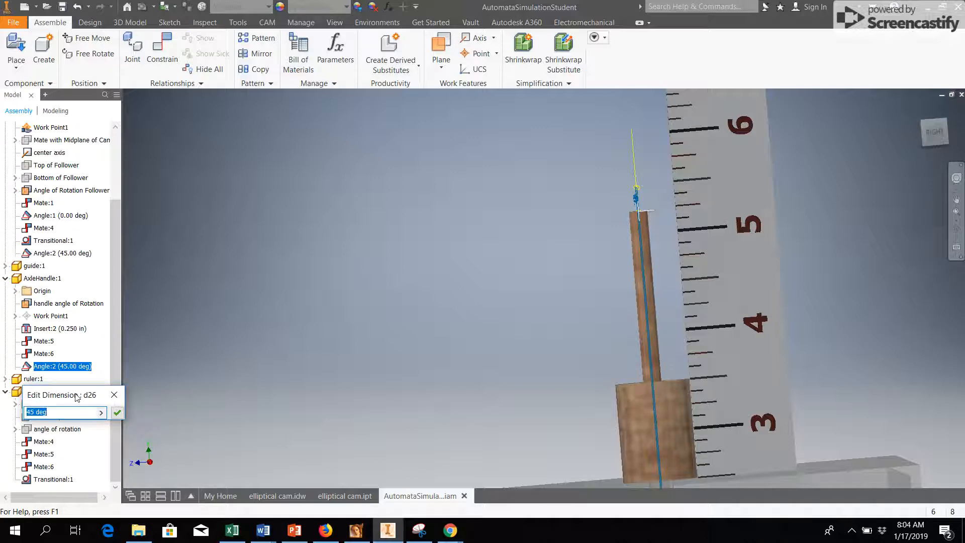
{"action": "key", "text": "Return"}
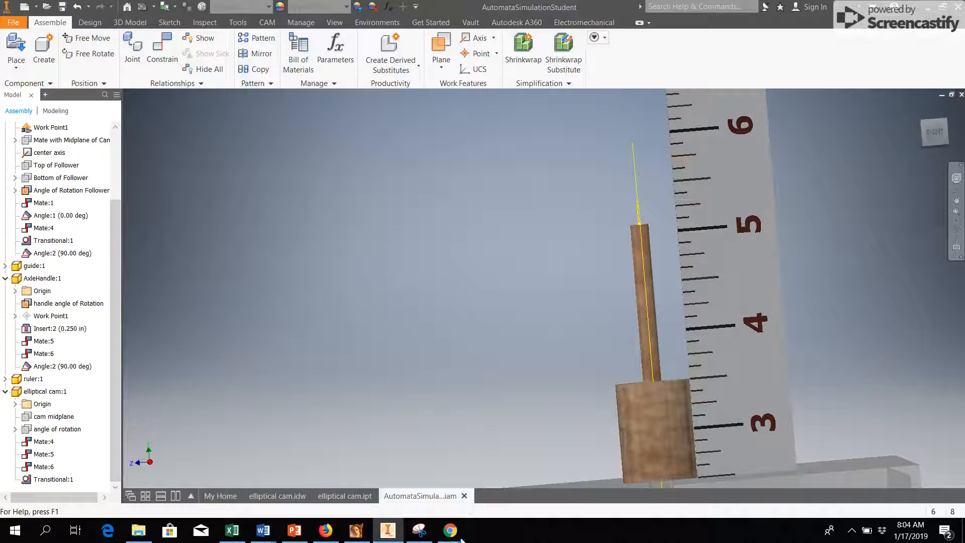
{"action": "mouse_move", "coordinate": [449, 534]}
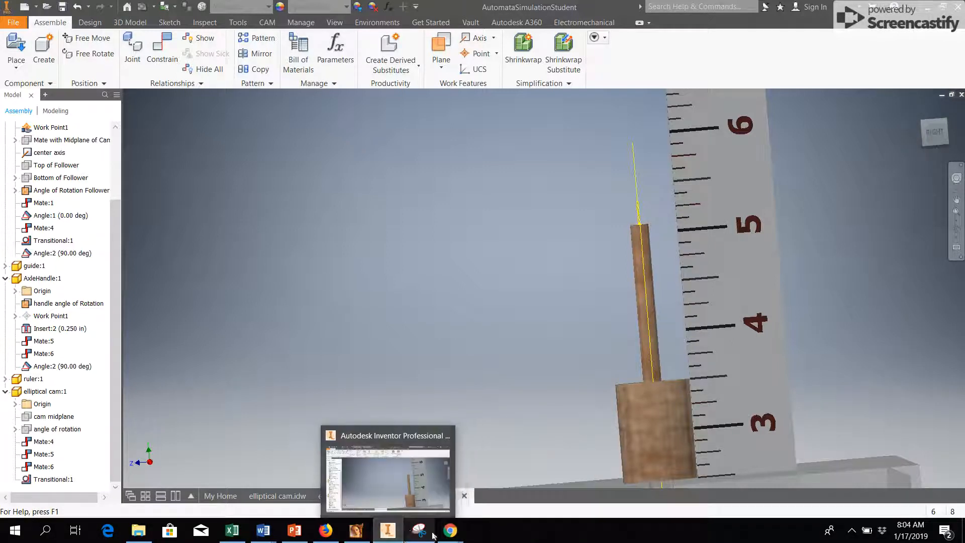